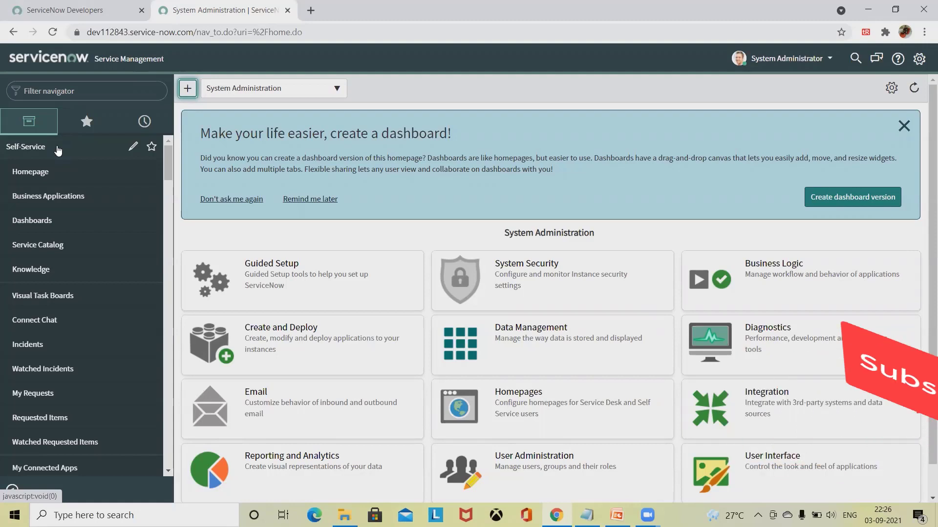
Step: Filter the navigator for "system definition" and open the Tables list under System Definition
click(77, 85)
text(system)
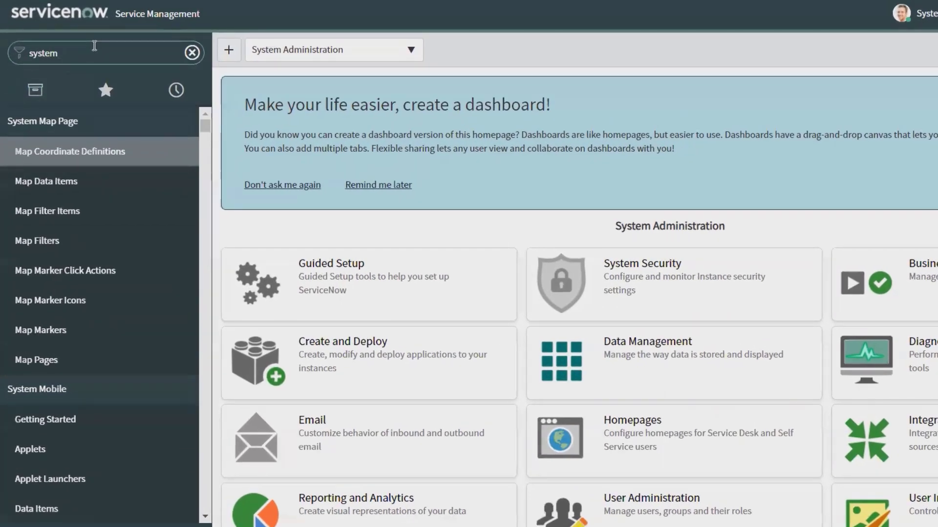
text( de)
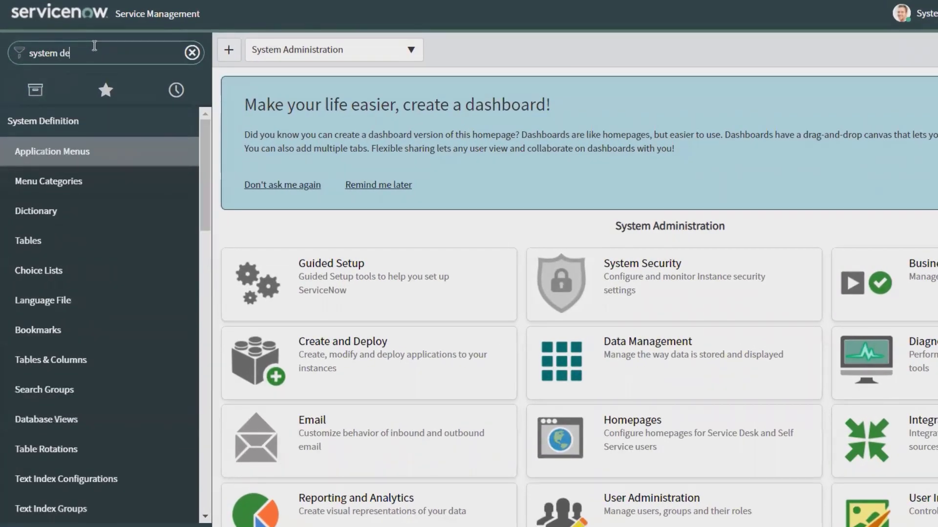
text(finitions)
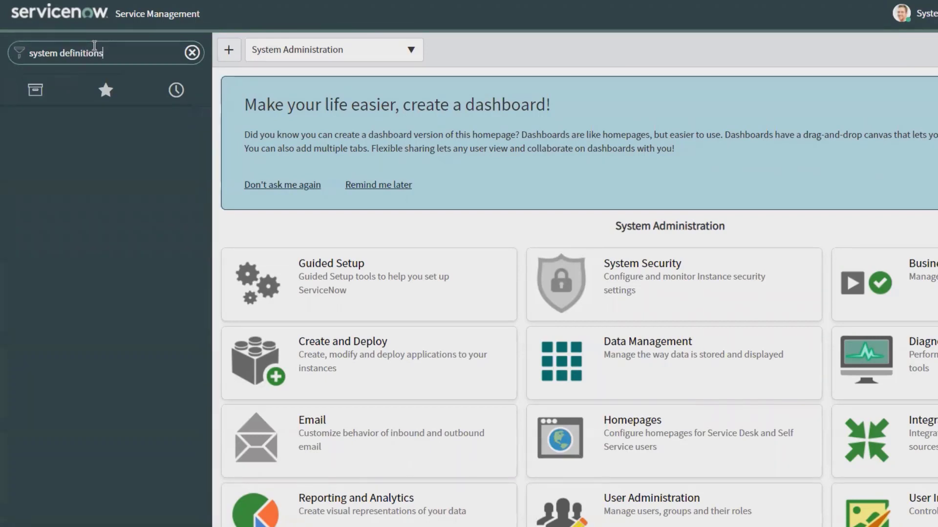
key(BackSpace)
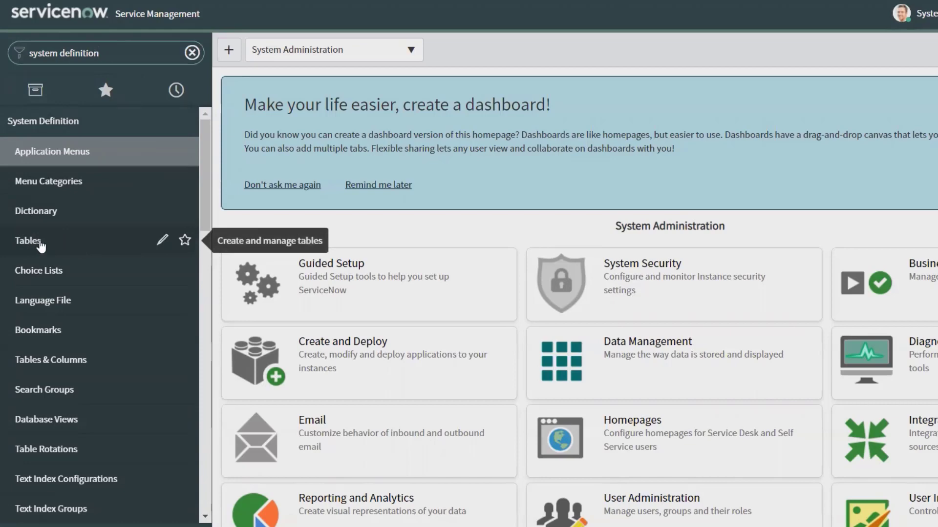
click(43, 245)
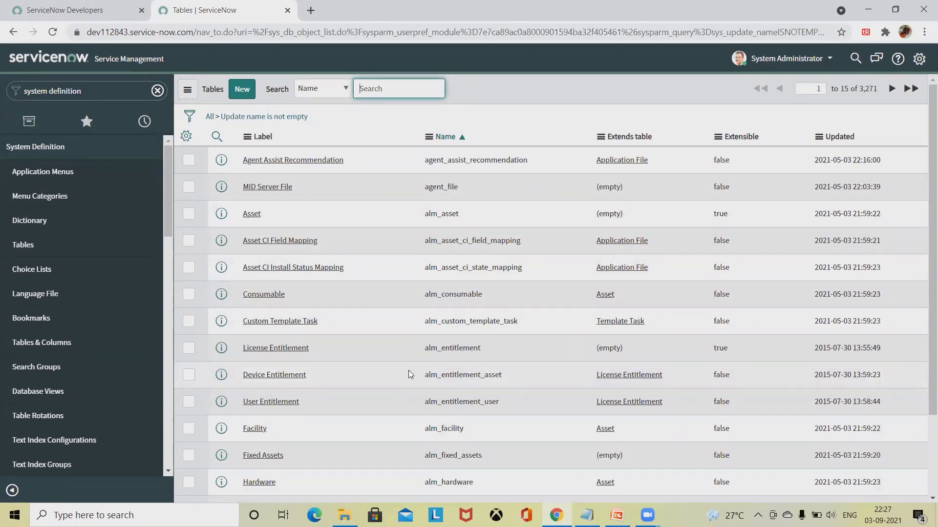
Step: Create a new table record labelled "new table" and let its name fill in from the label
scroll(408, 375, down, 3)
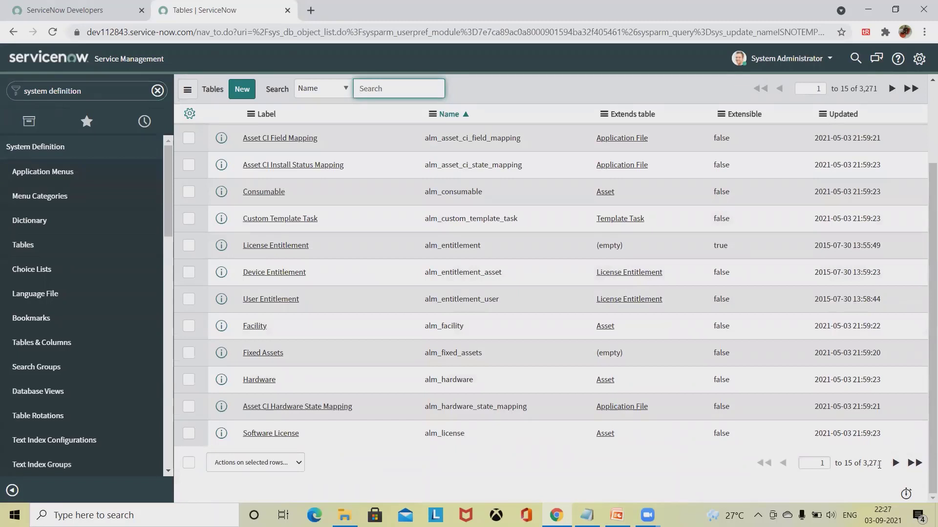
scroll(860, 473, up, 3)
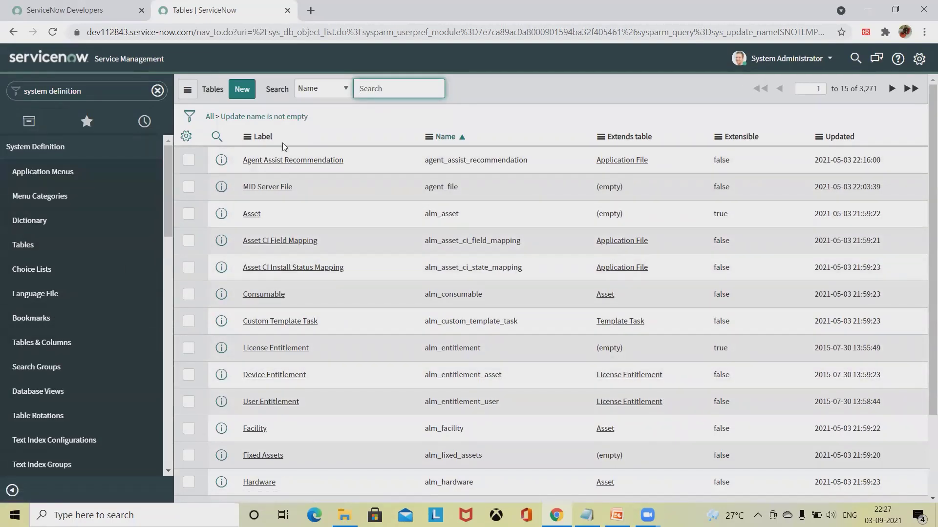
click(243, 92)
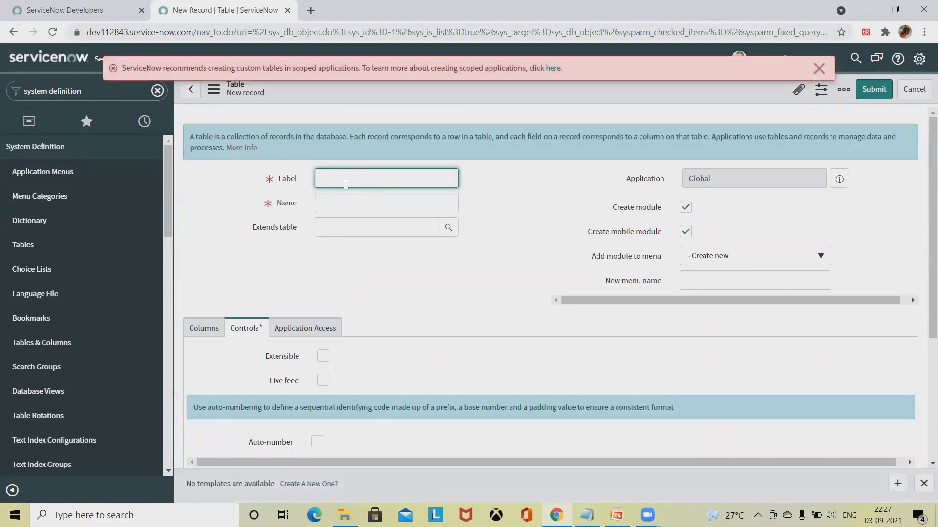
text(new table)
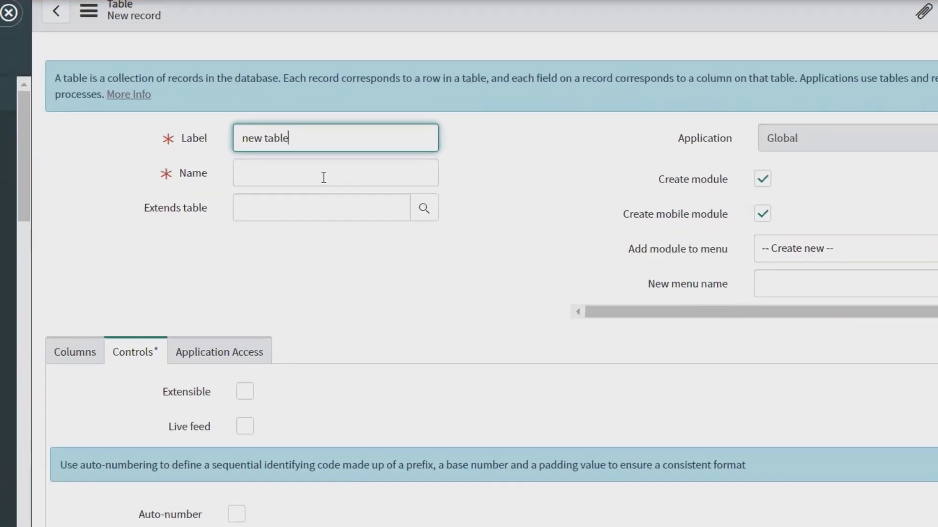
click(320, 172)
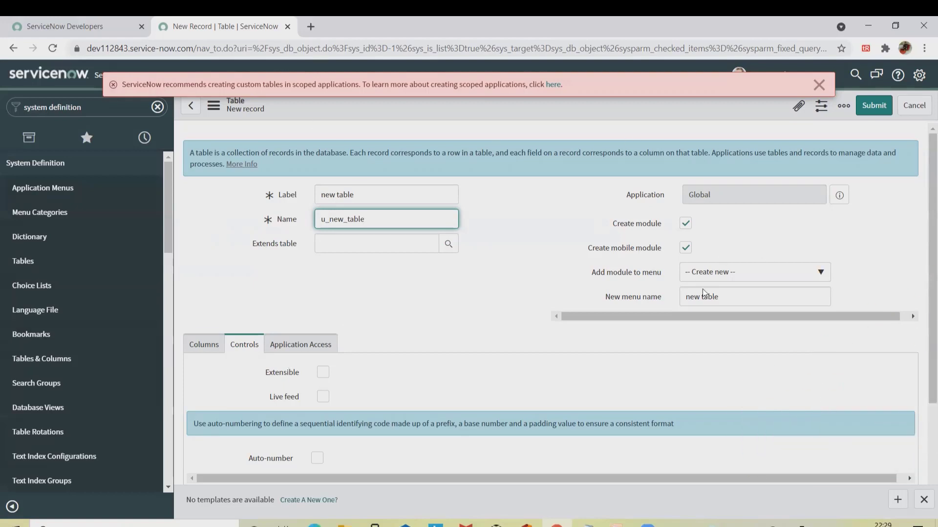
Step: Make the new table extend the Asset table and keep "-- Create new --" as the menu for its module
click(364, 245)
click(447, 243)
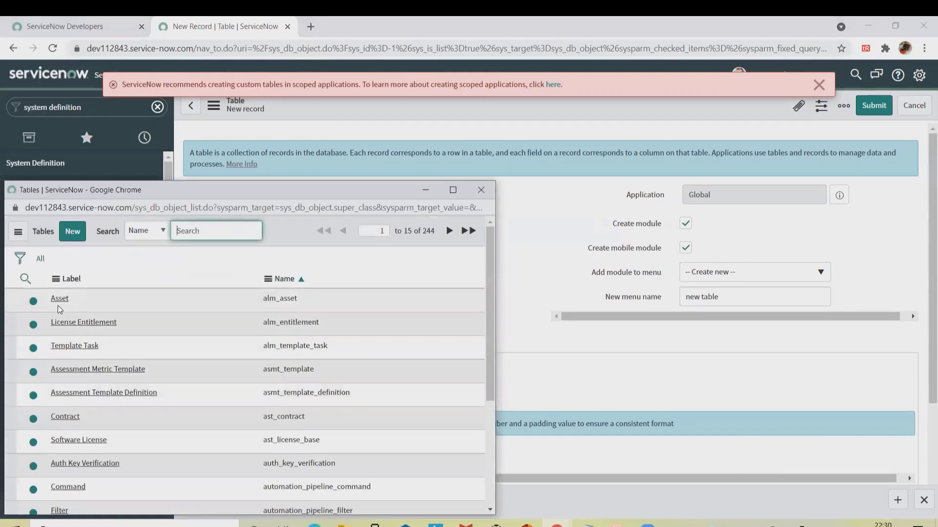
click(59, 298)
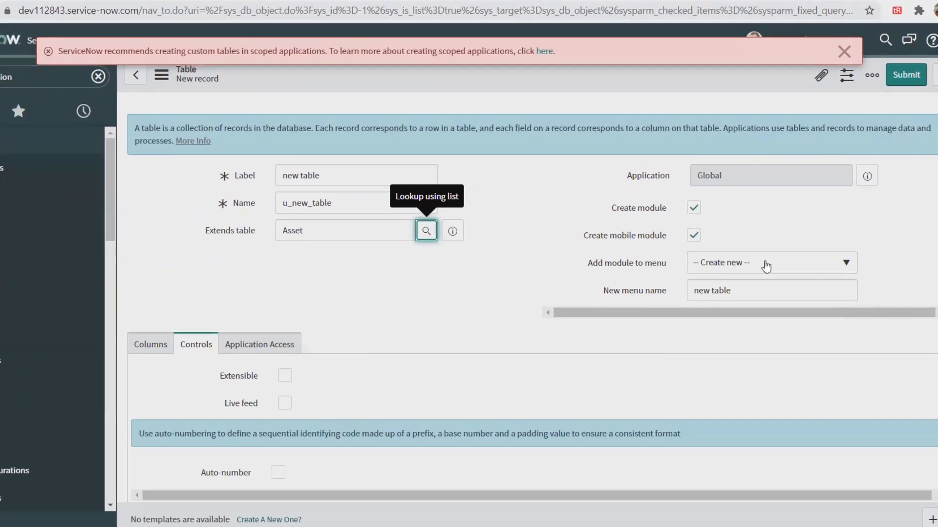
click(757, 272)
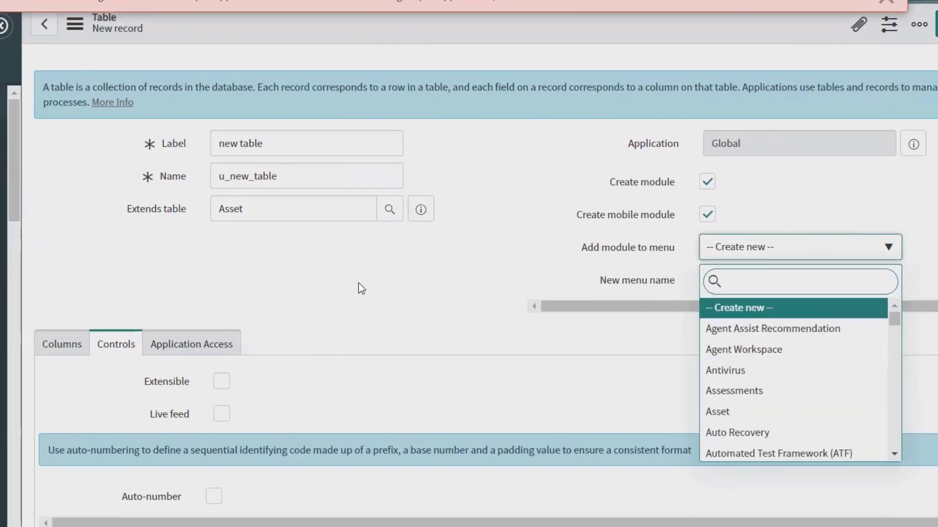
click(696, 299)
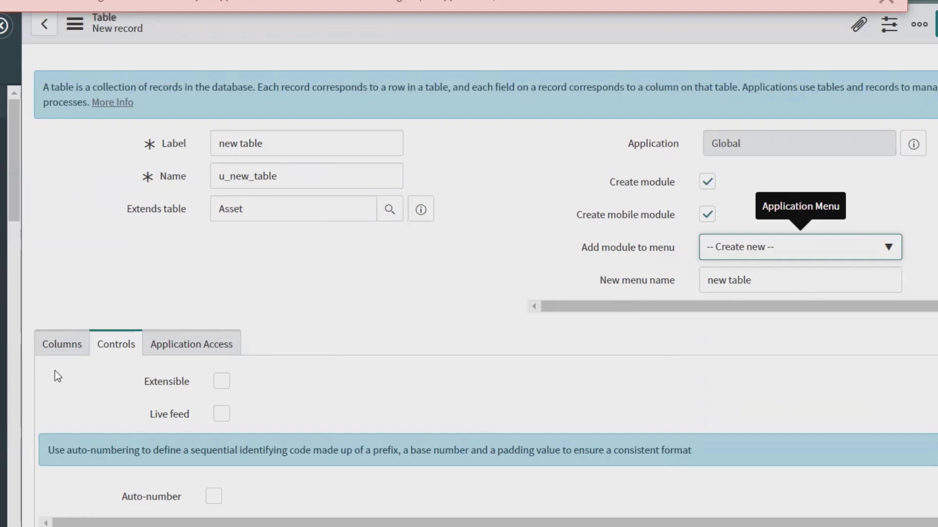
Step: Add the Audit field to the displayed columns of the new table's Table Columns list
click(55, 350)
scroll(196, 371, down, 2)
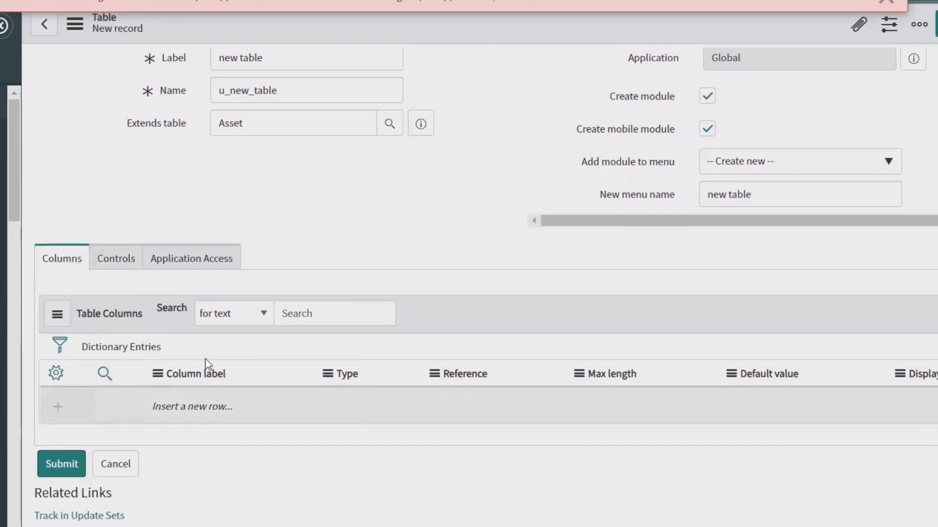
click(57, 376)
click(341, 186)
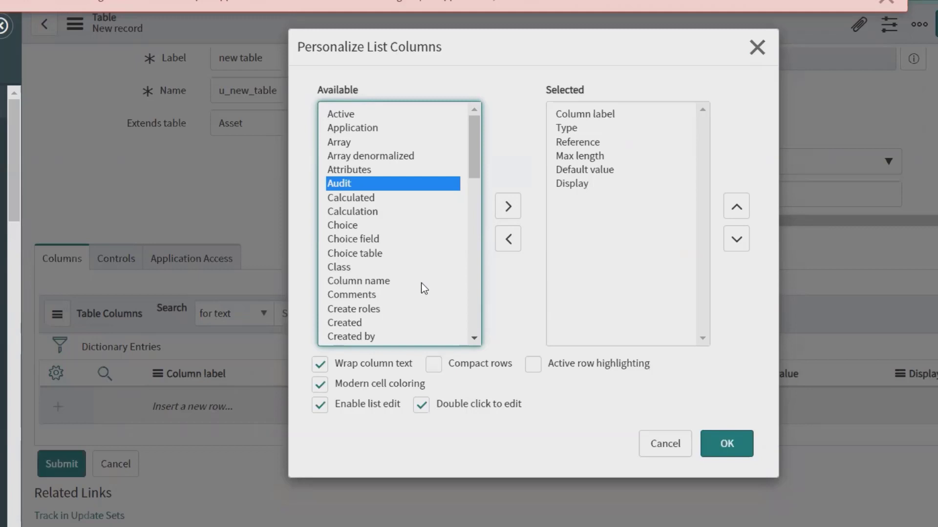
click(508, 210)
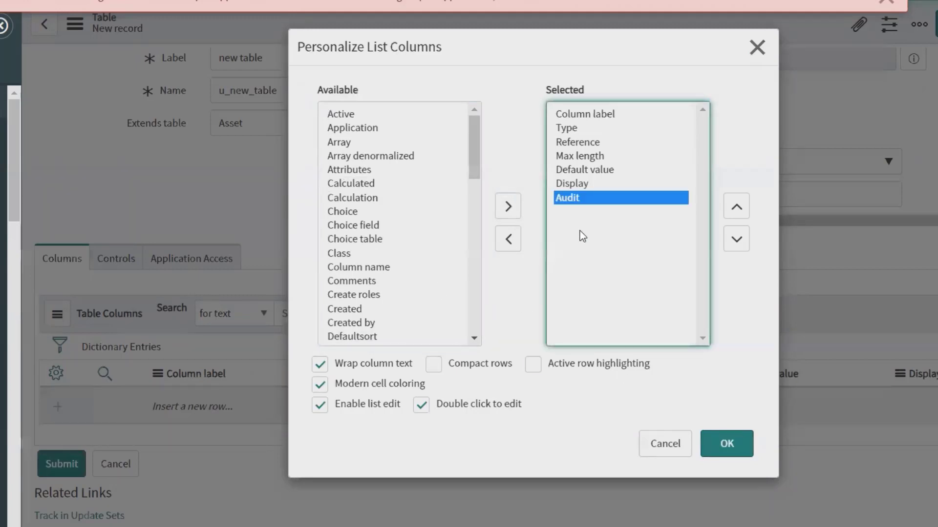
click(712, 445)
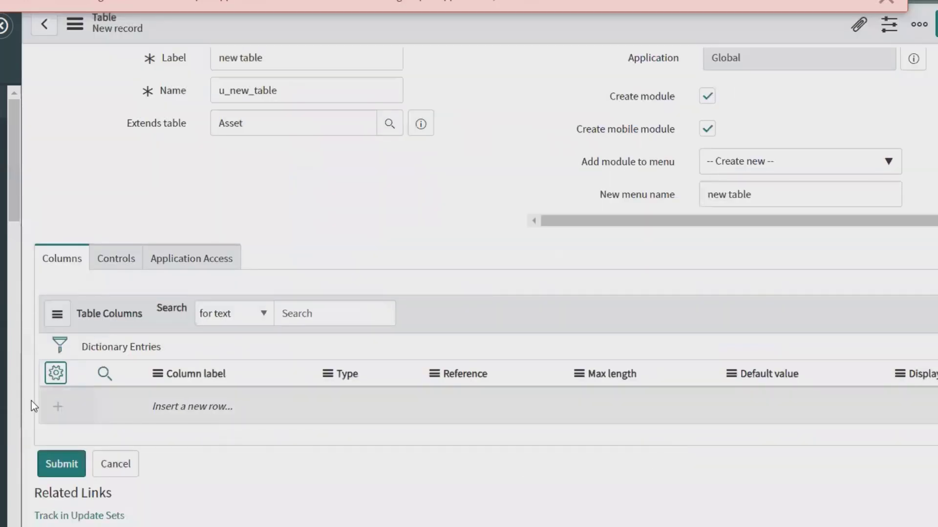
click(62, 317)
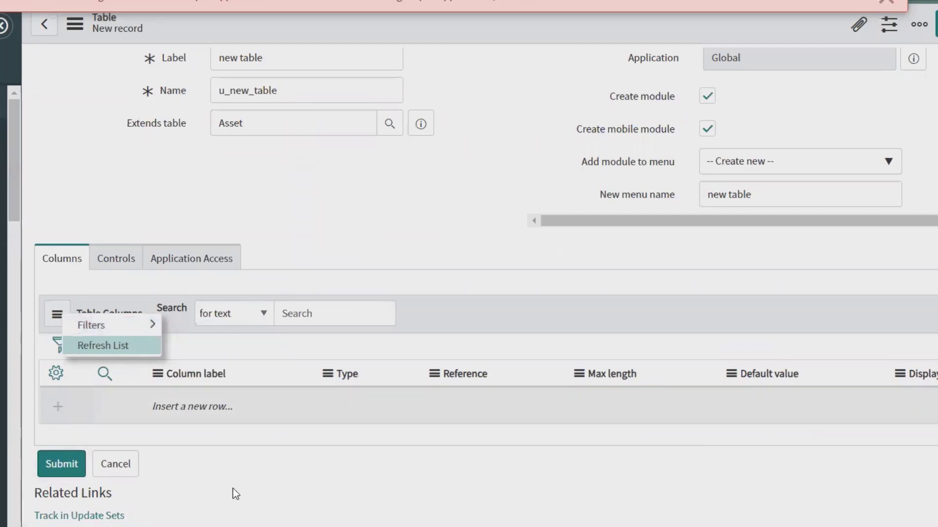
scroll(160, 452, up, 2)
scroll(228, 434, down, 2)
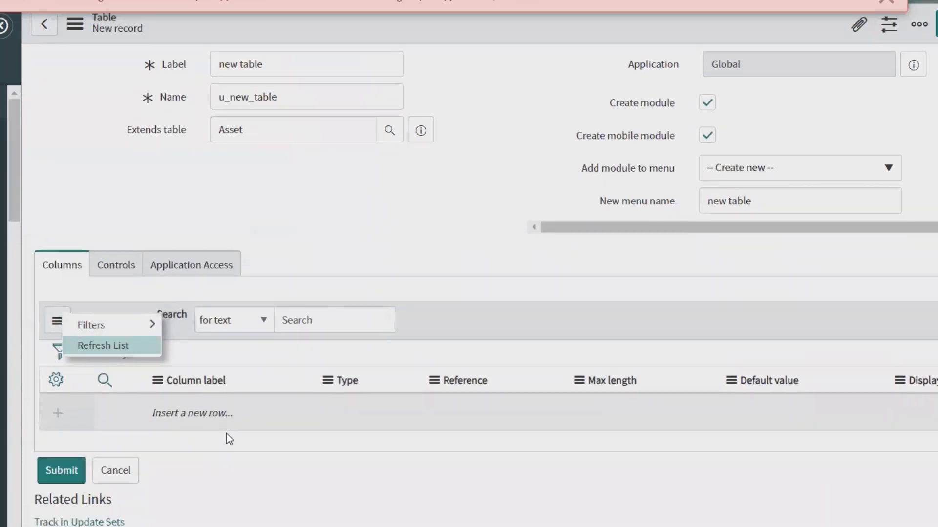
Step: Try the Extensible option in the new table's controls and clear it again
click(126, 263)
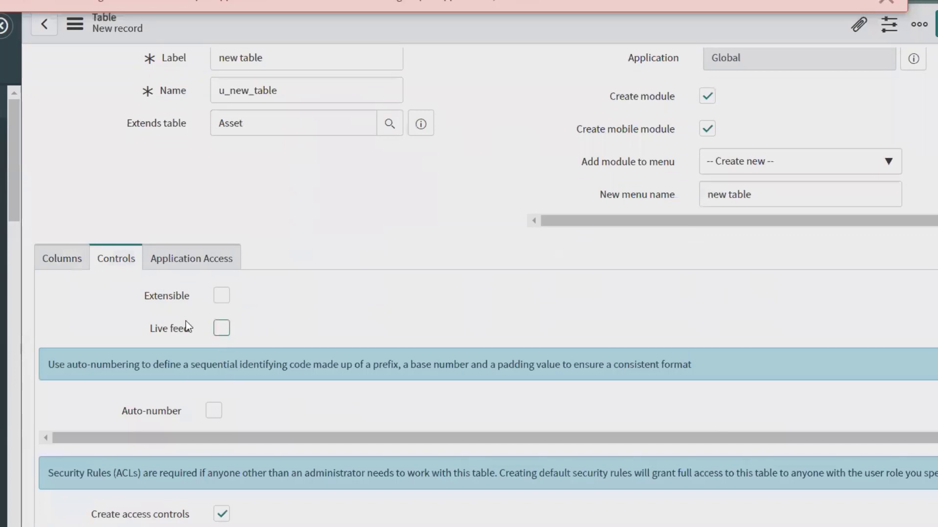
scroll(187, 326, down, 1)
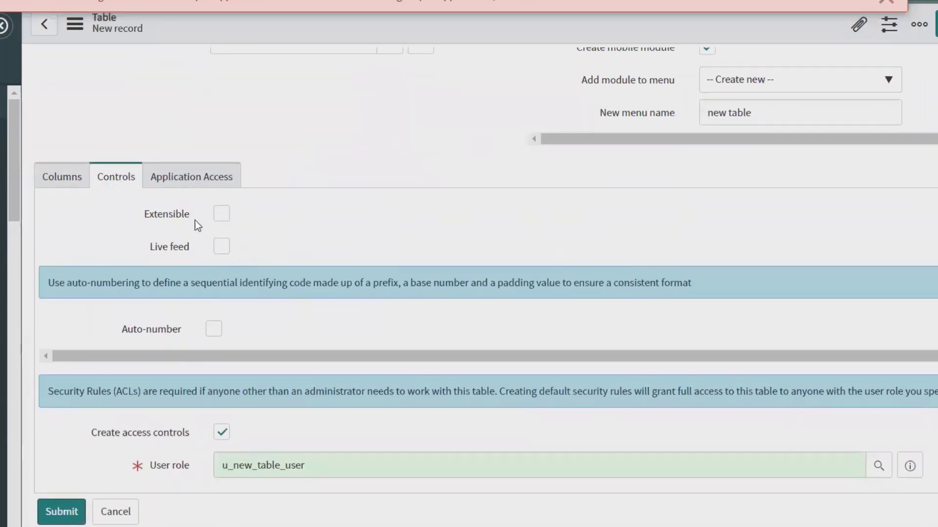
click(222, 214)
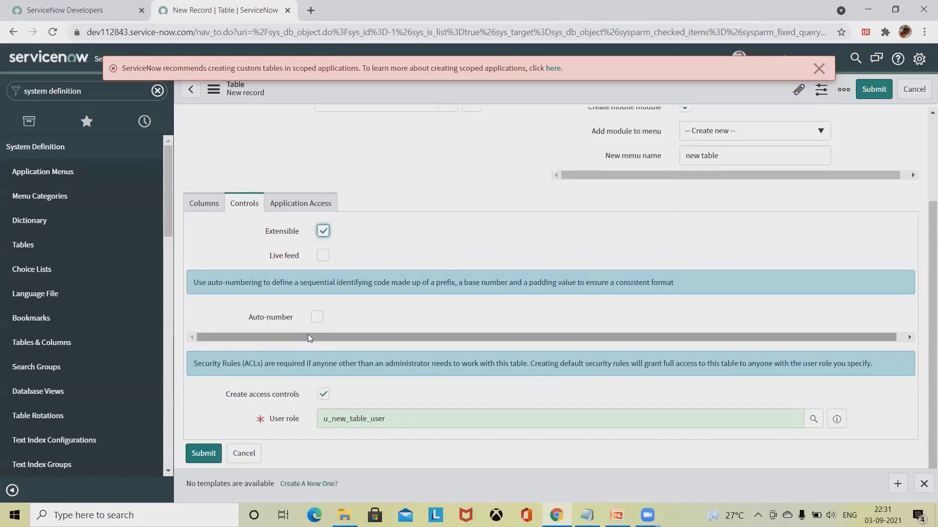
mouse_move(283, 233)
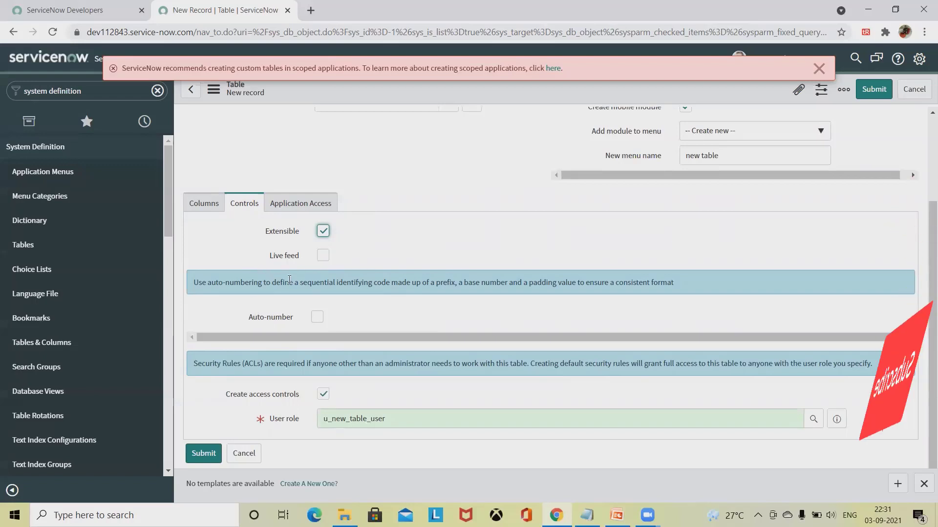
click(324, 230)
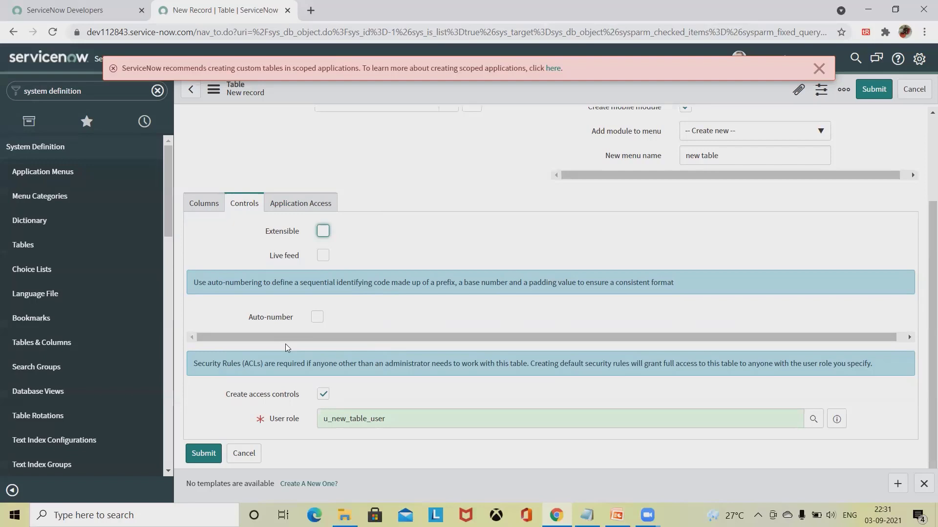
Step: Try auto-numbering for the new table, look over its prefix and number settings, and turn it back off
click(317, 318)
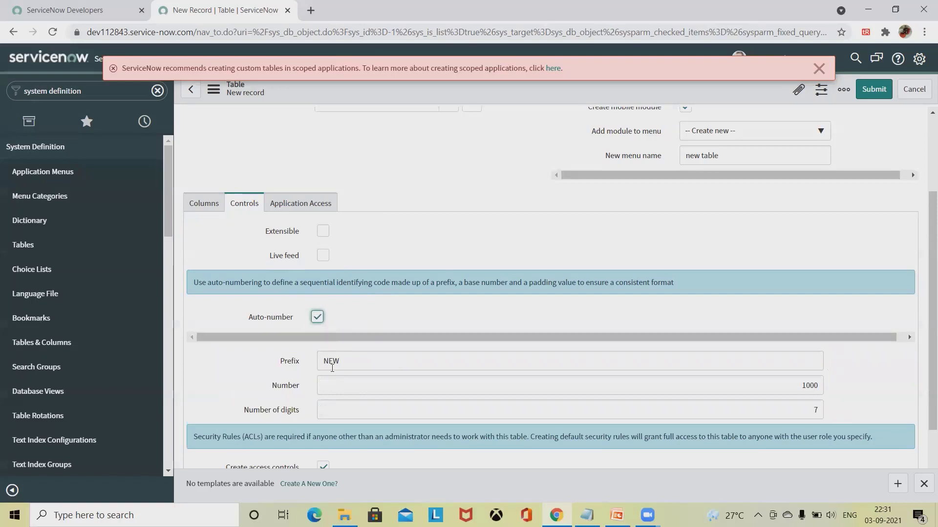
click(402, 382)
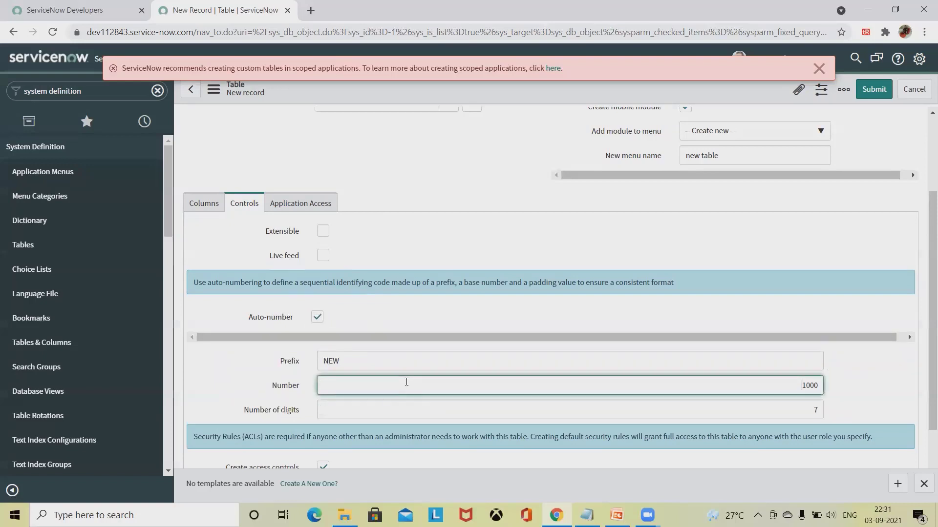
scroll(352, 414, down, 1)
scroll(354, 416, down, 1)
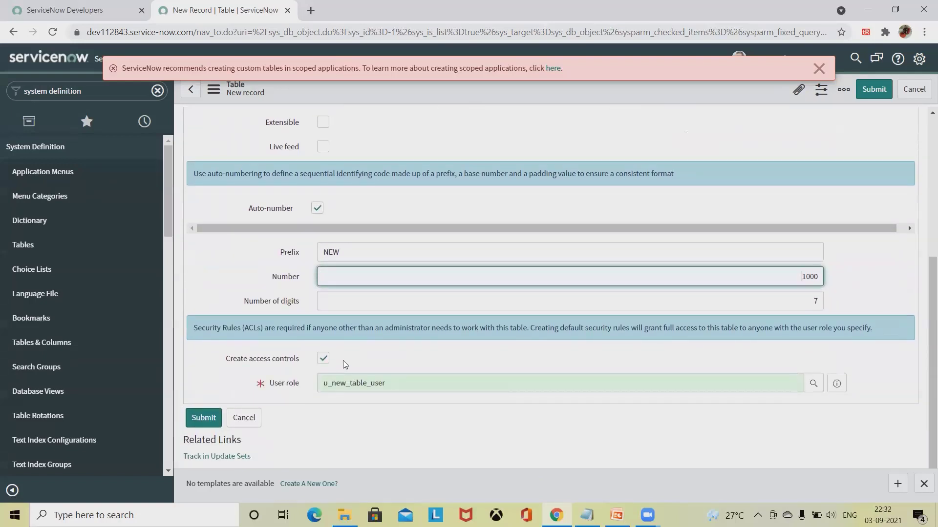
click(316, 210)
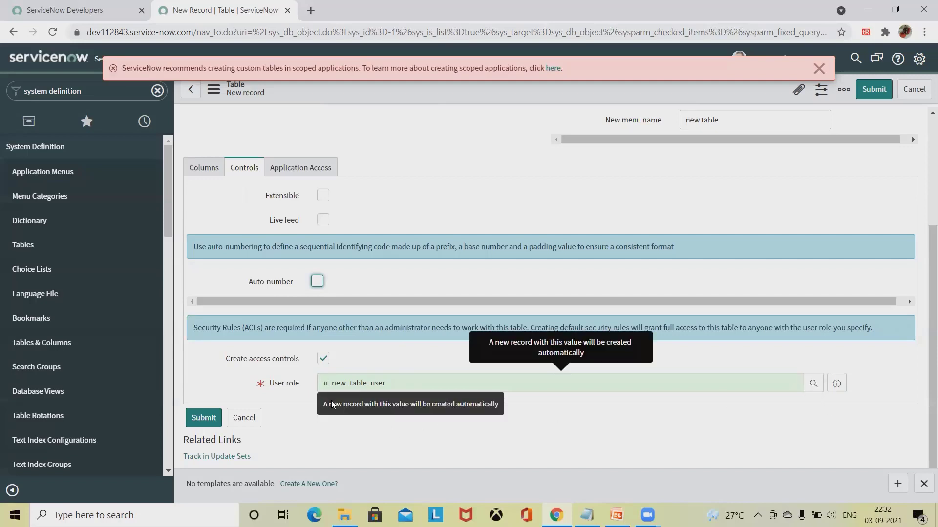
Step: Allow record creation in the table's application access, keeping it accessible from All application scopes with Can read enabled
scroll(439, 371, up, 3)
click(300, 290)
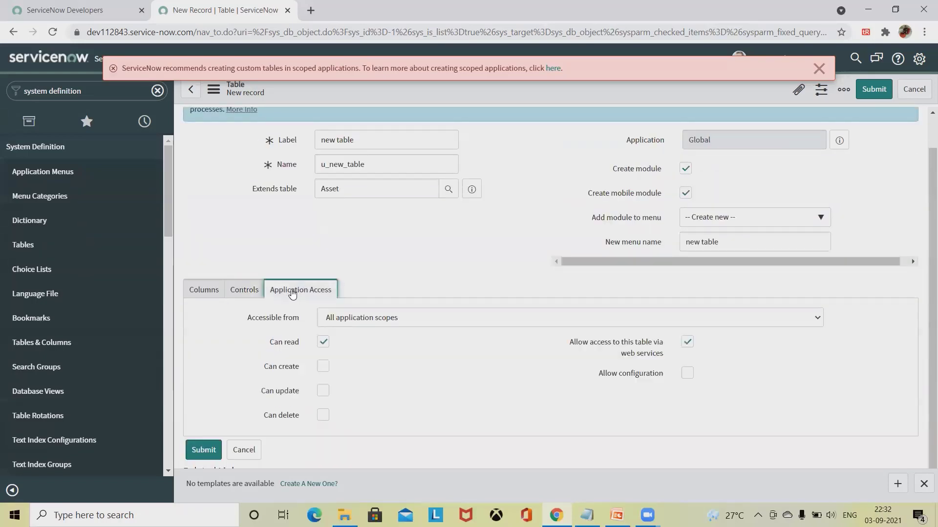
scroll(397, 357, down, 1)
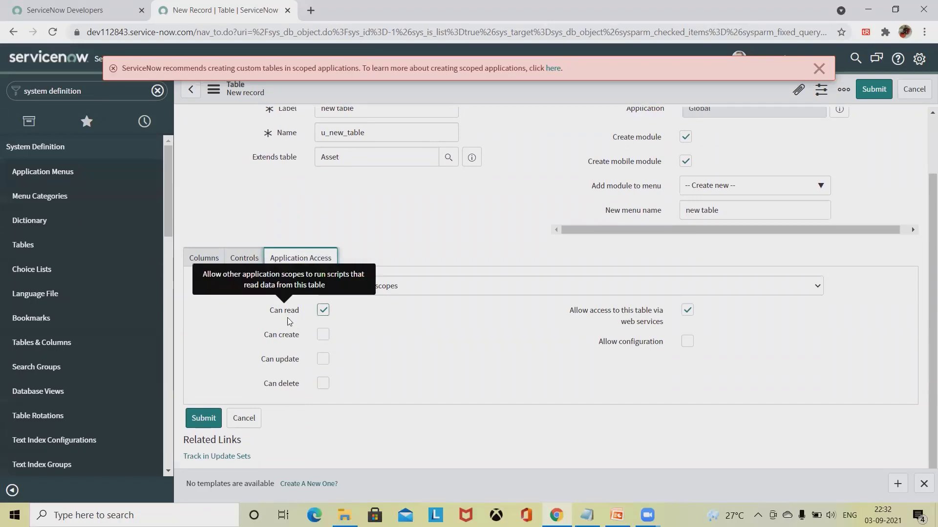
click(818, 290)
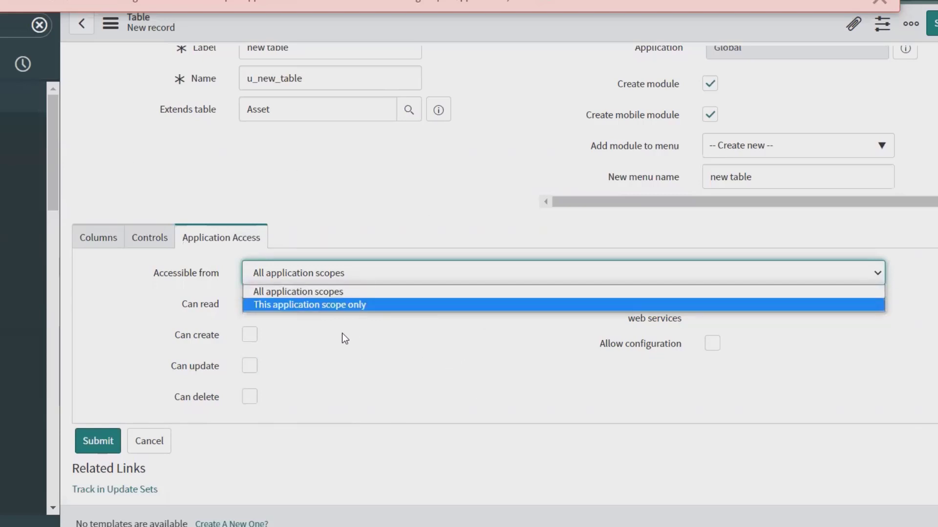
click(432, 365)
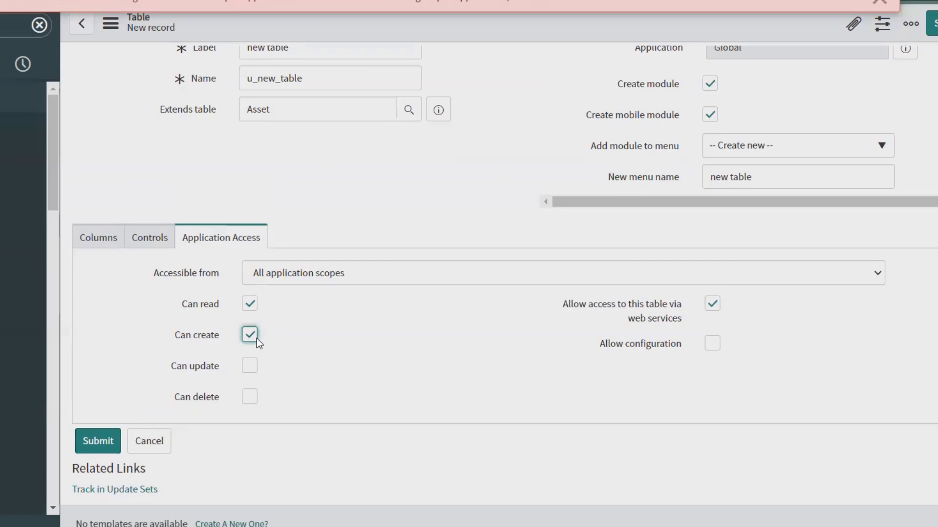
click(252, 302)
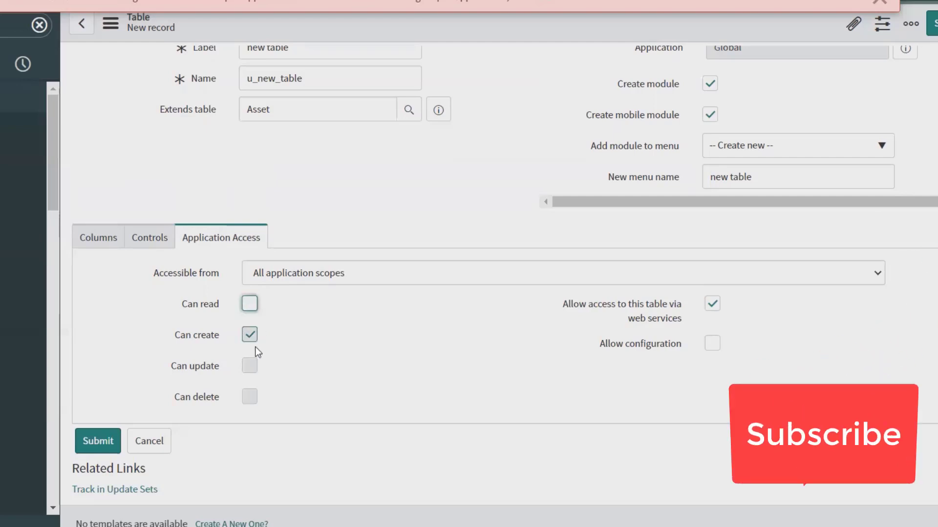
click(250, 304)
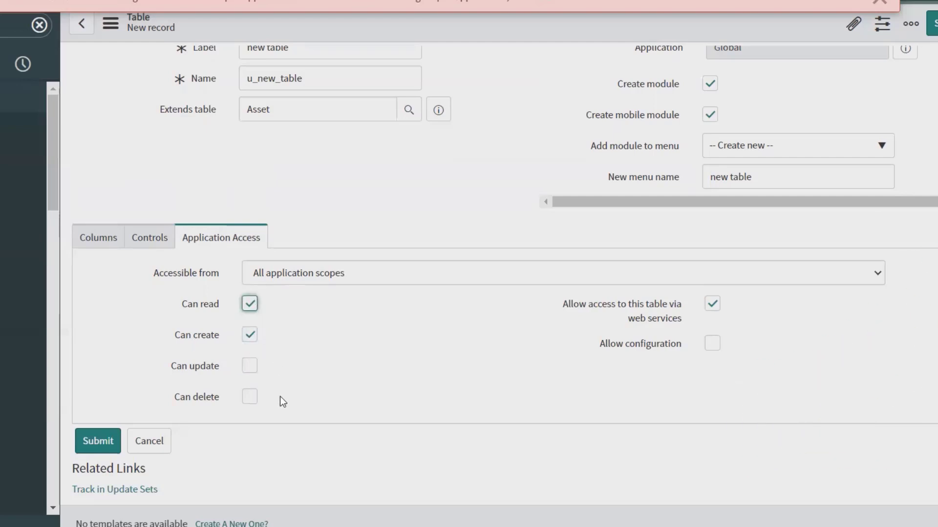
Step: Allow updating and deleting records in the new table's application access, keeping Can read enabled
click(249, 366)
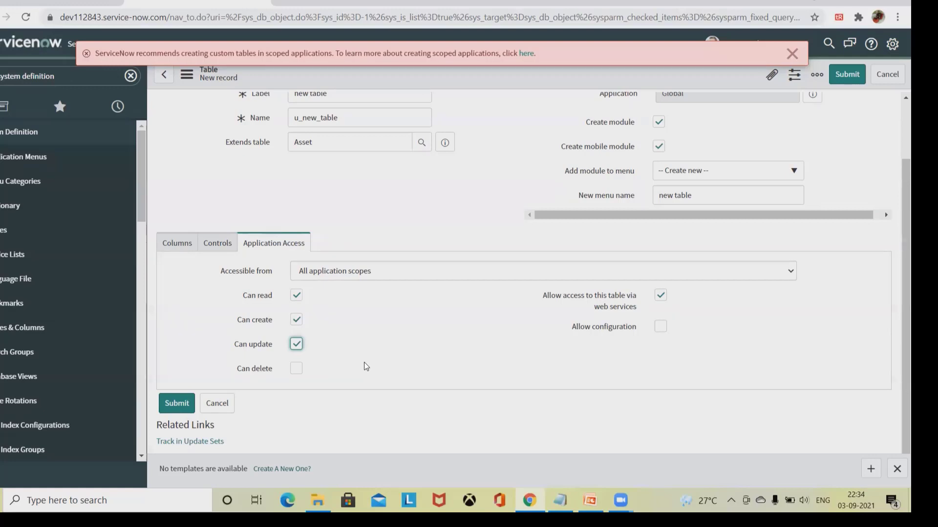
click(299, 297)
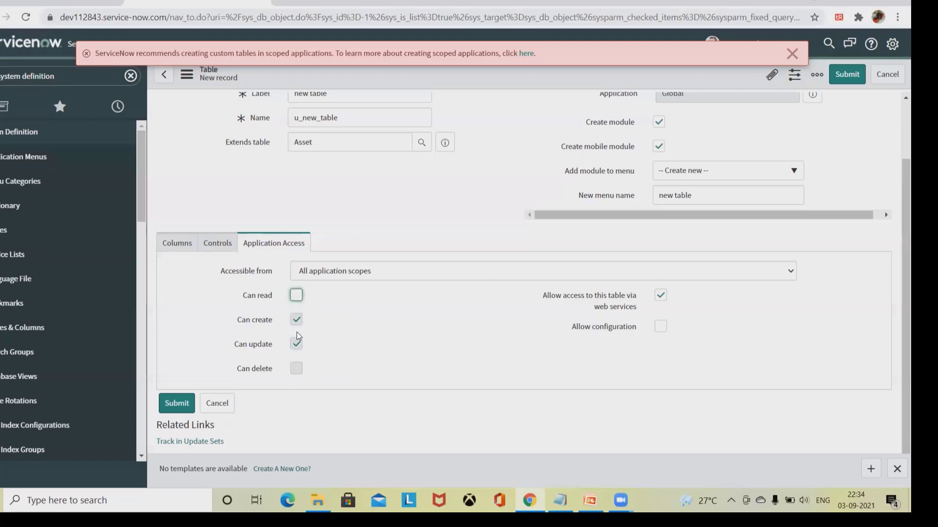
click(295, 295)
click(294, 370)
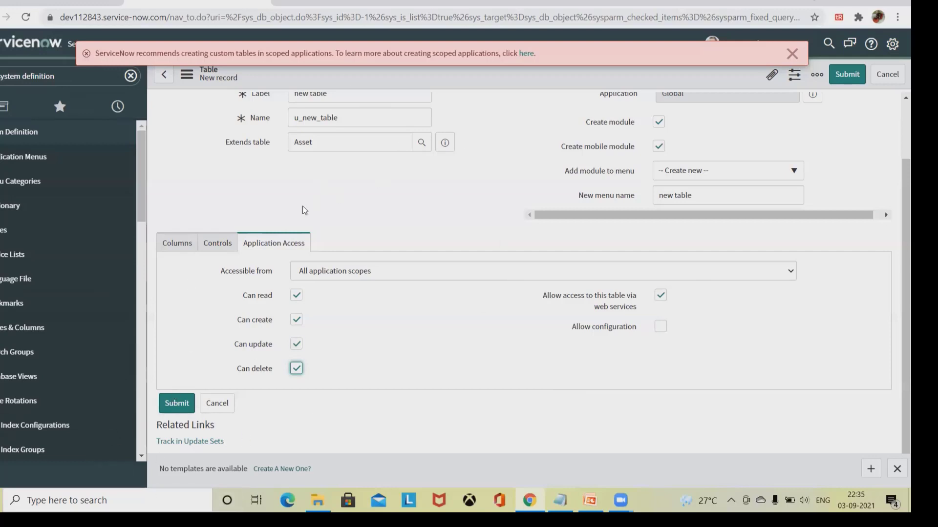
Step: Return to the new table's columns and refresh the Table Columns list
scroll(346, 250, up, 2)
click(188, 317)
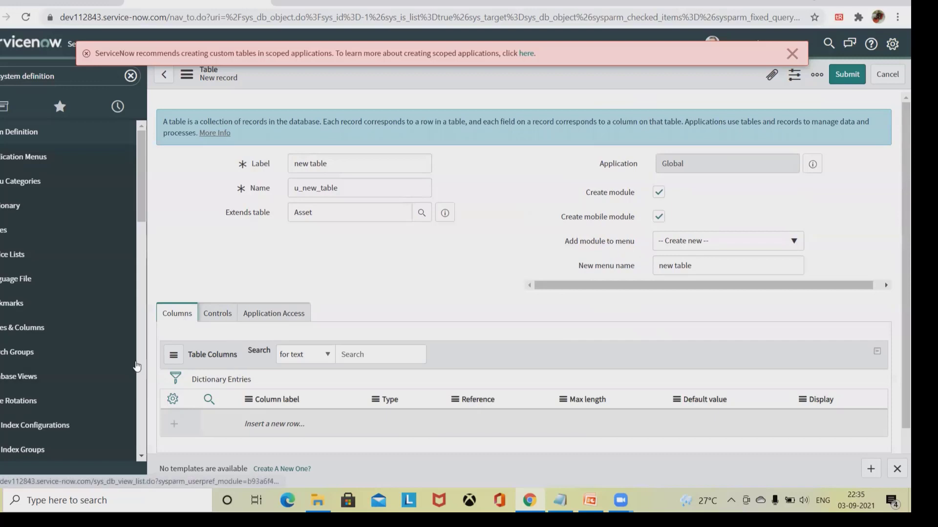
scroll(191, 424, down, 1)
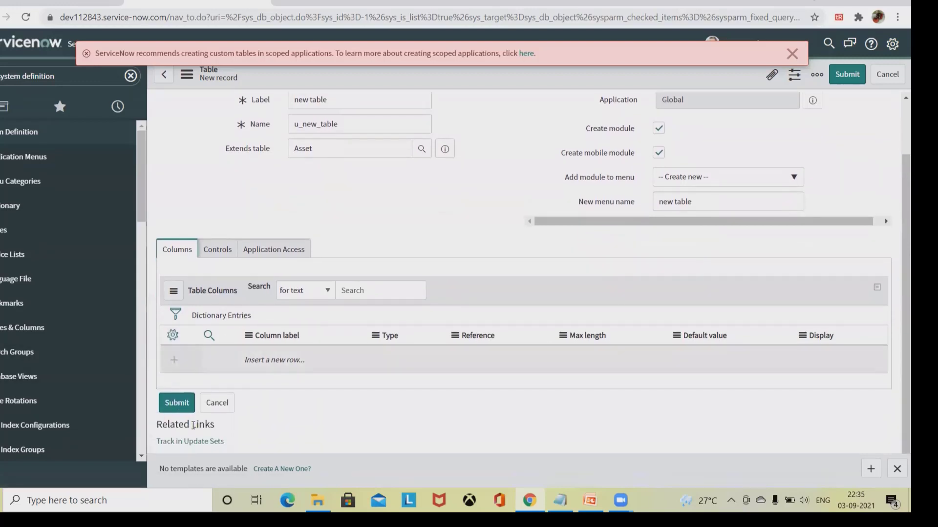
click(174, 292)
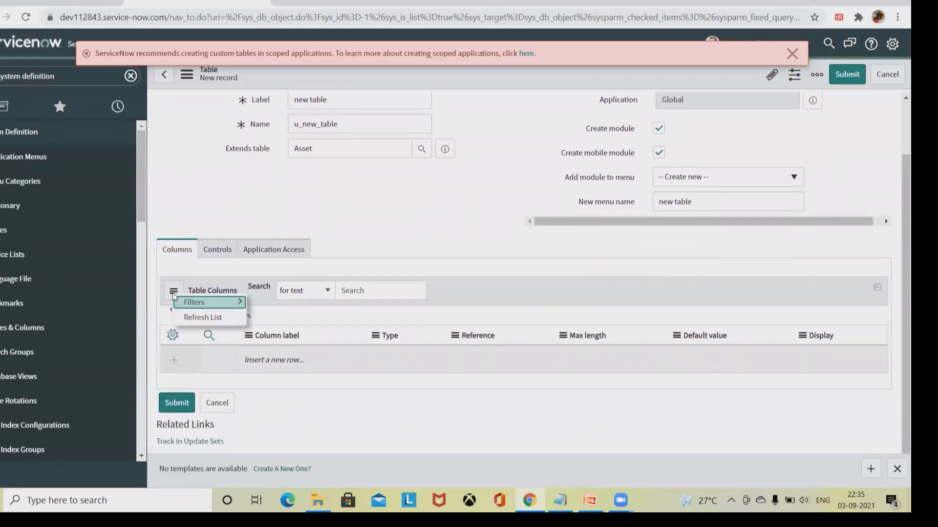
click(201, 318)
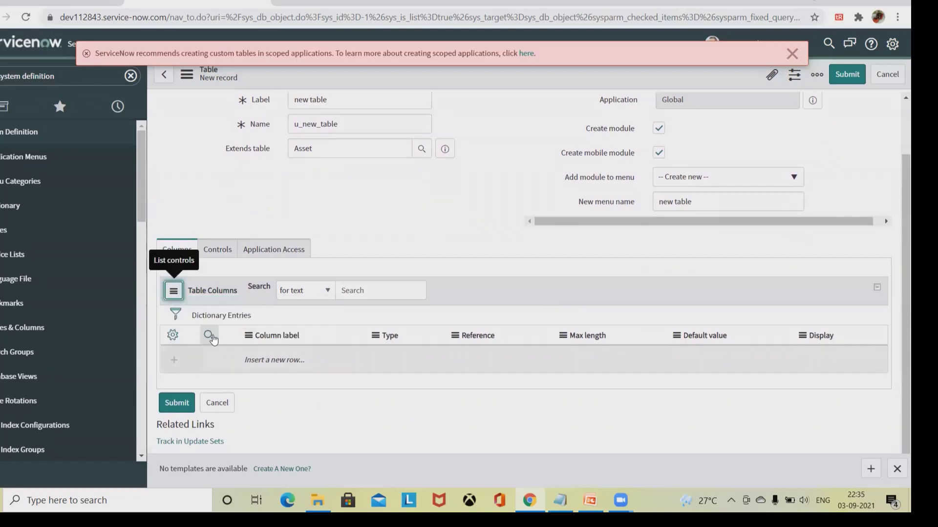
Step: Insert a new row in the Table Columns list with the column label "contact"
click(301, 361)
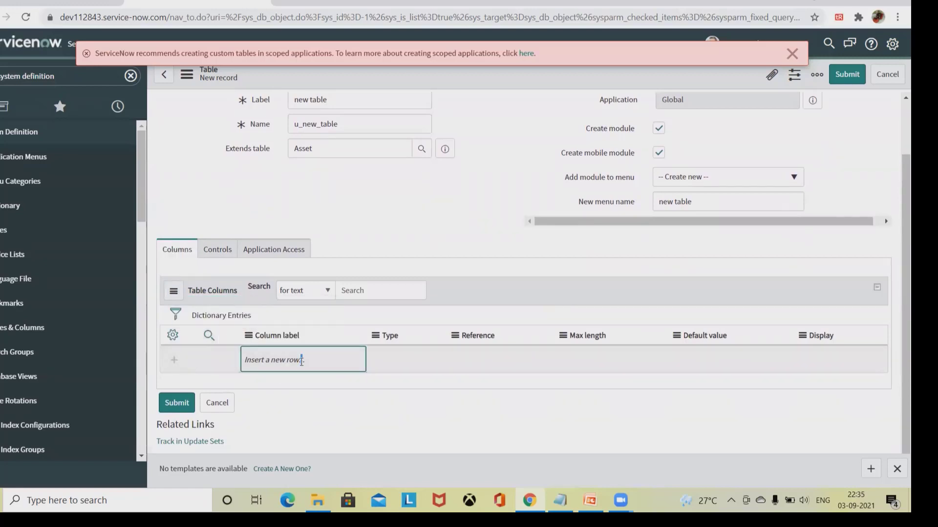
double_click(305, 360)
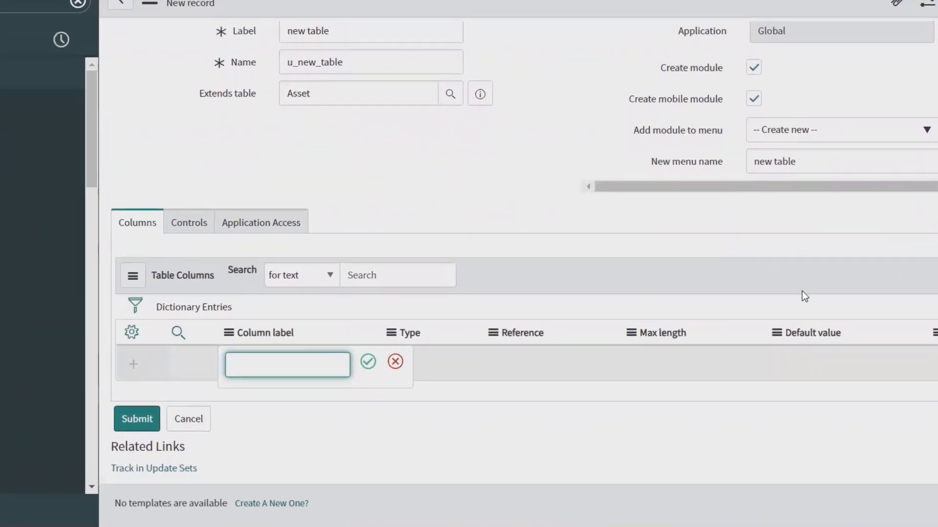
scroll(687, 205, up, 2)
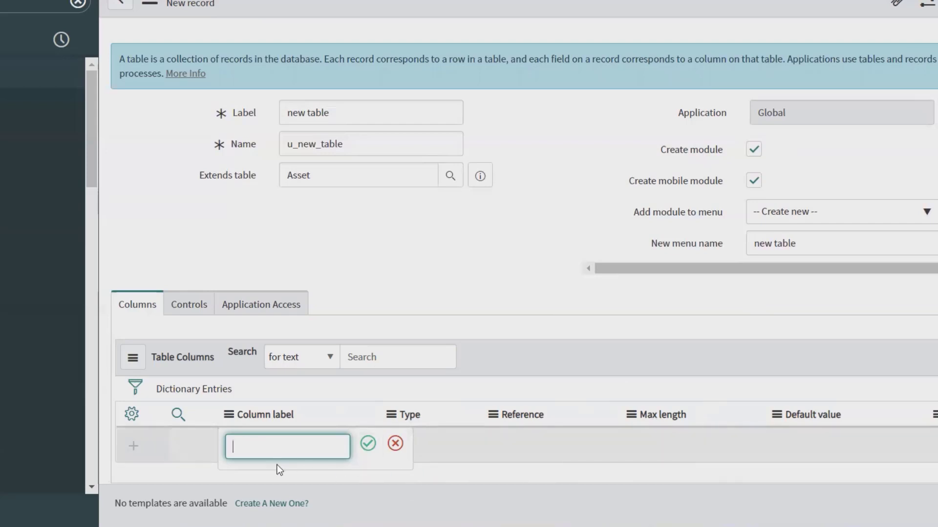
text(cont)
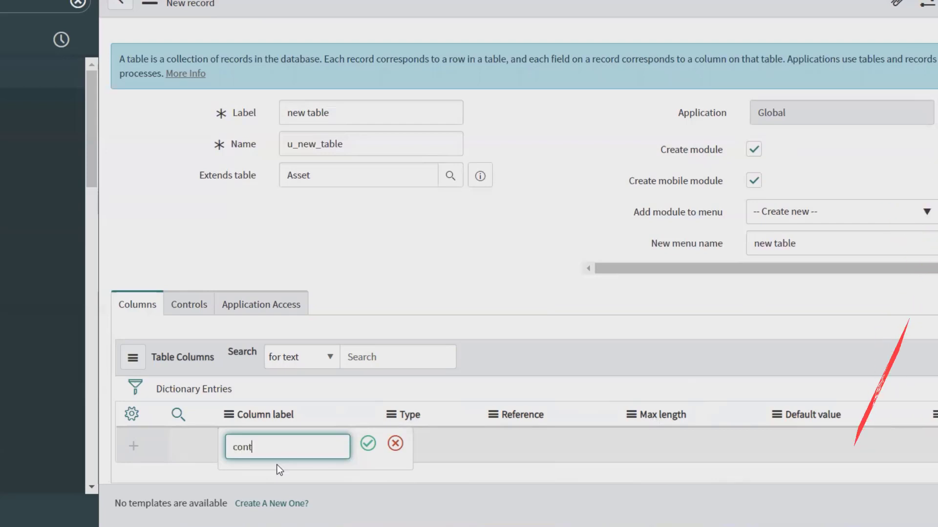
text(act)
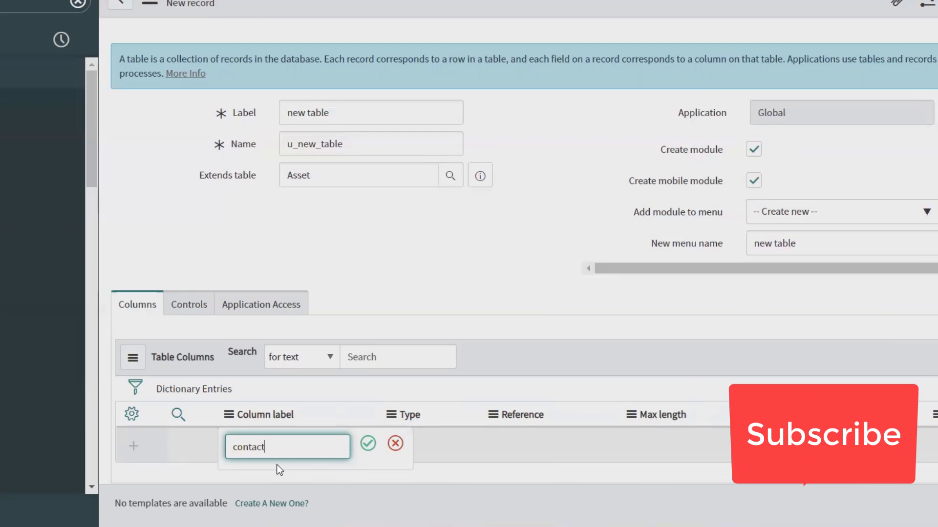
click(584, 358)
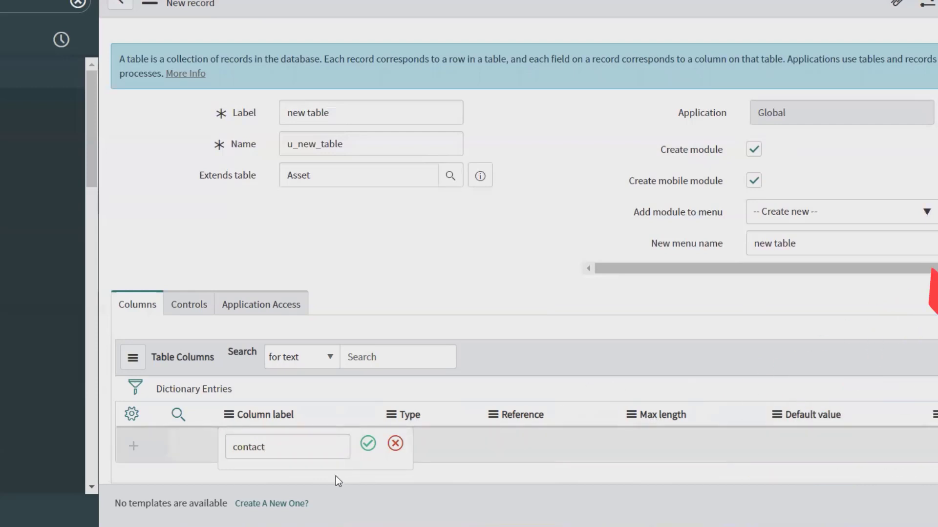
click(362, 453)
Step: Try to set the contact column's type to "number"
click(421, 445)
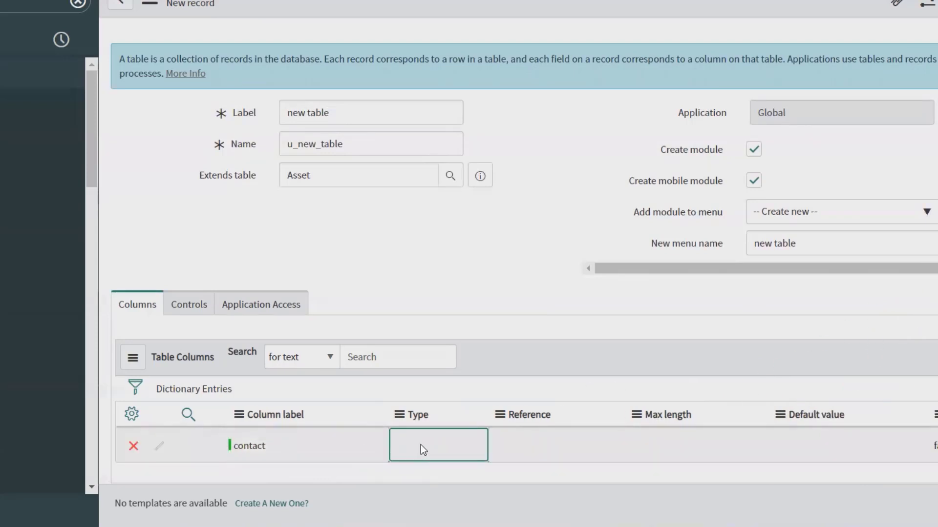
click(423, 450)
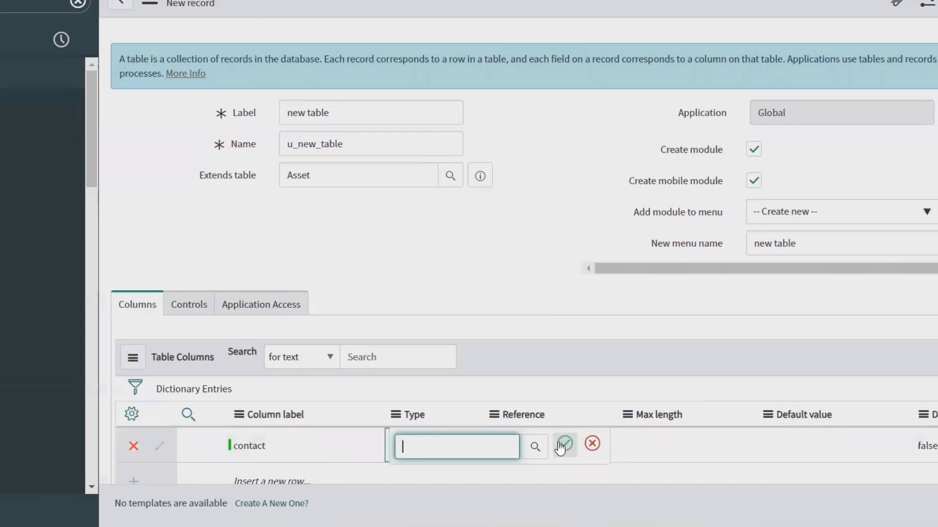
scroll(470, 372, down, 3)
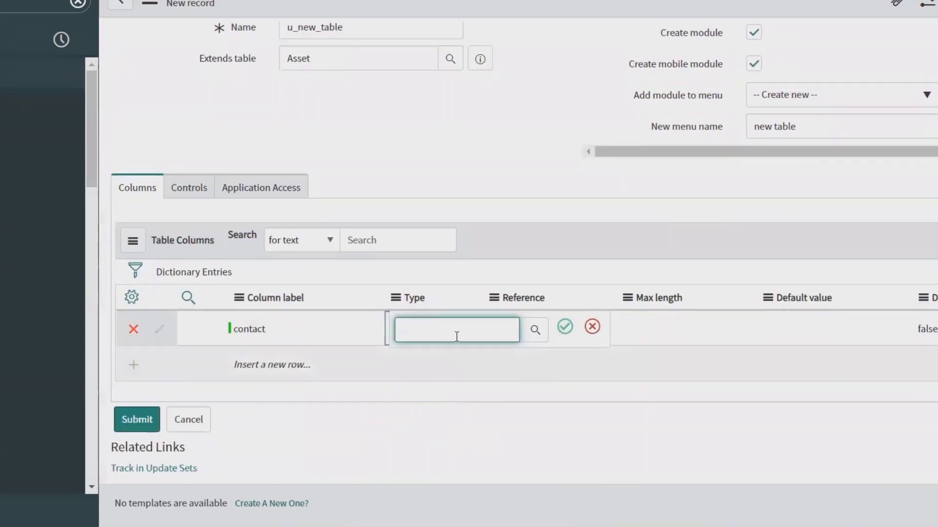
text(number)
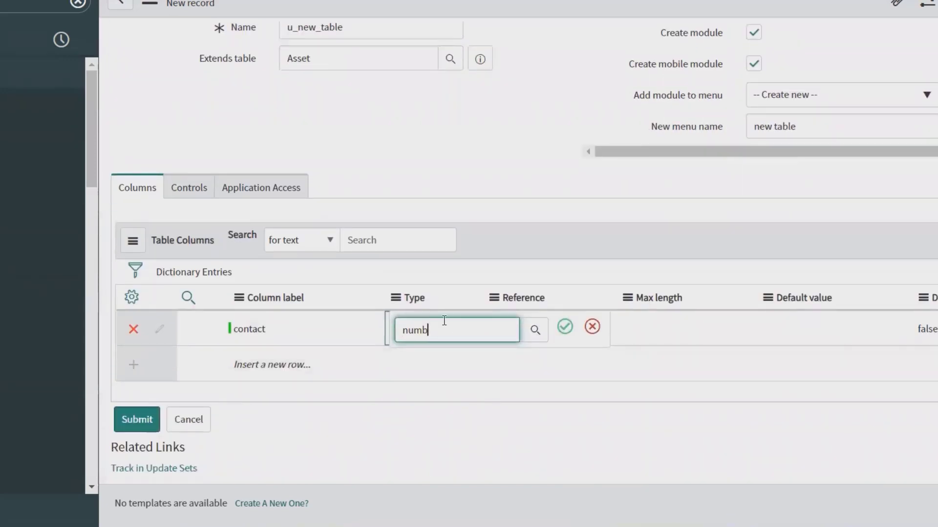
click(564, 326)
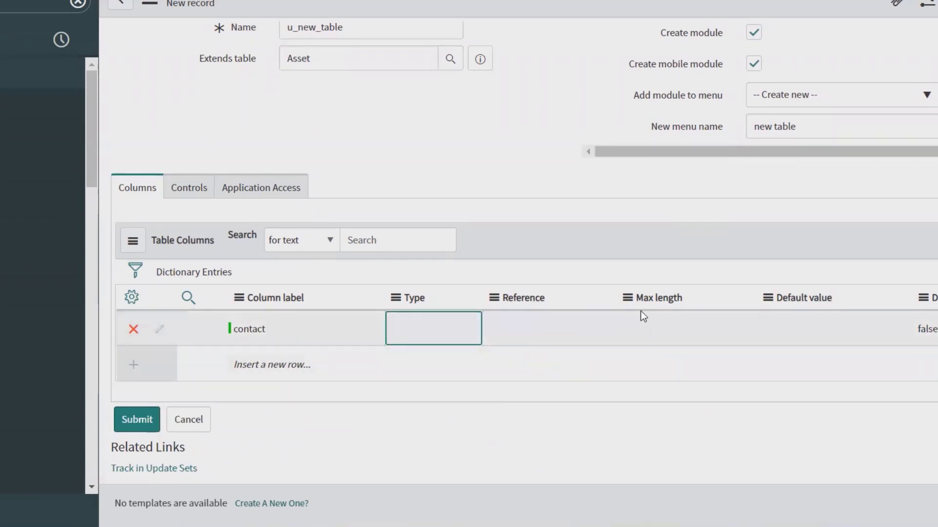
Step: Set the contact column's maximum length to 10
double_click(665, 324)
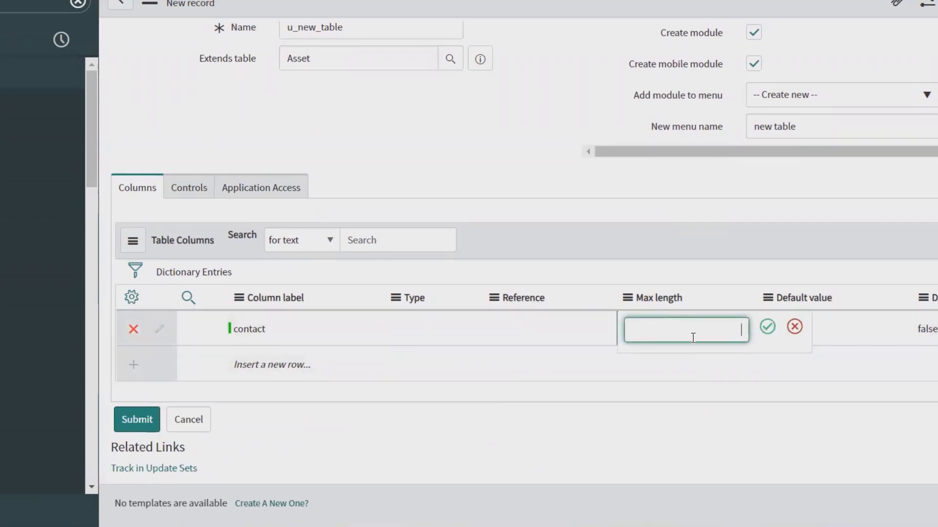
text(10)
click(767, 327)
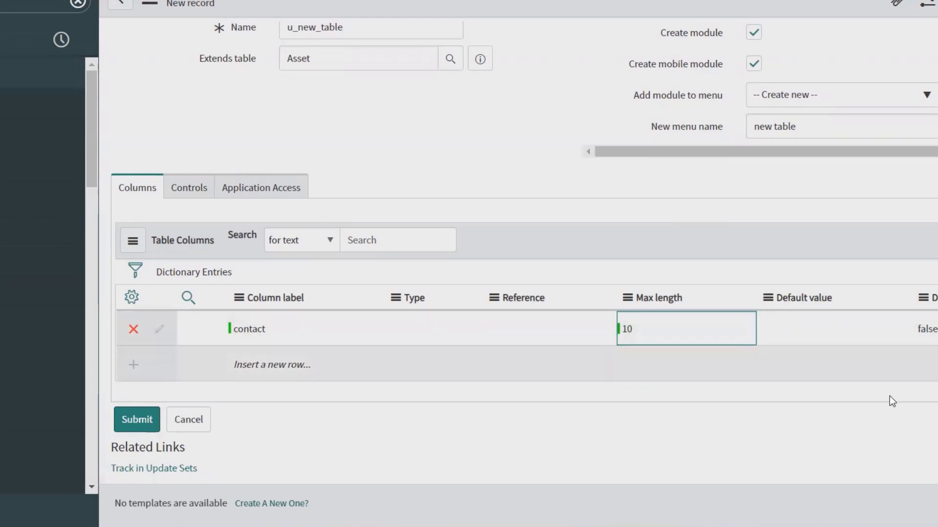
Step: Set the contact column's Display value to true
double_click(928, 330)
click(933, 330)
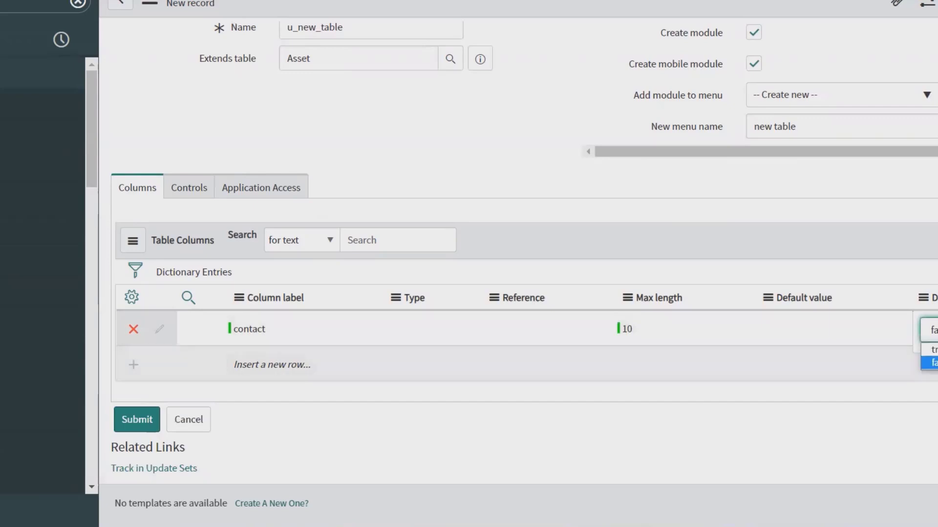
click(932, 349)
click(937, 330)
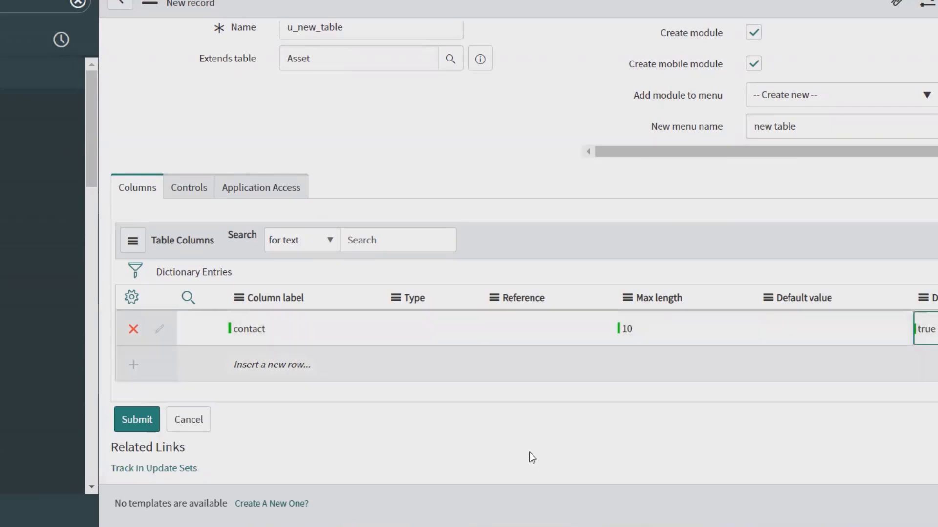
Step: Leave the unsaved new table form, discarding its changes, and open the list of all tables
click(303, 364)
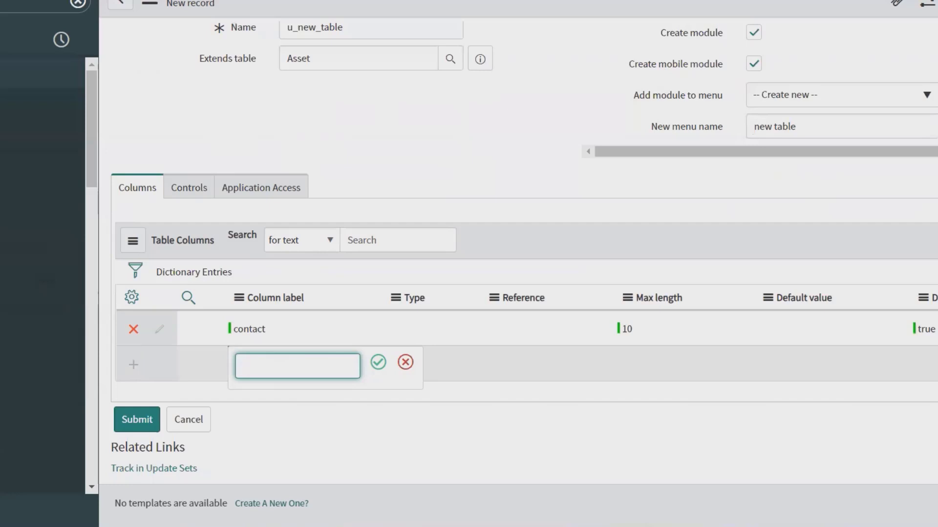
click(29, 195)
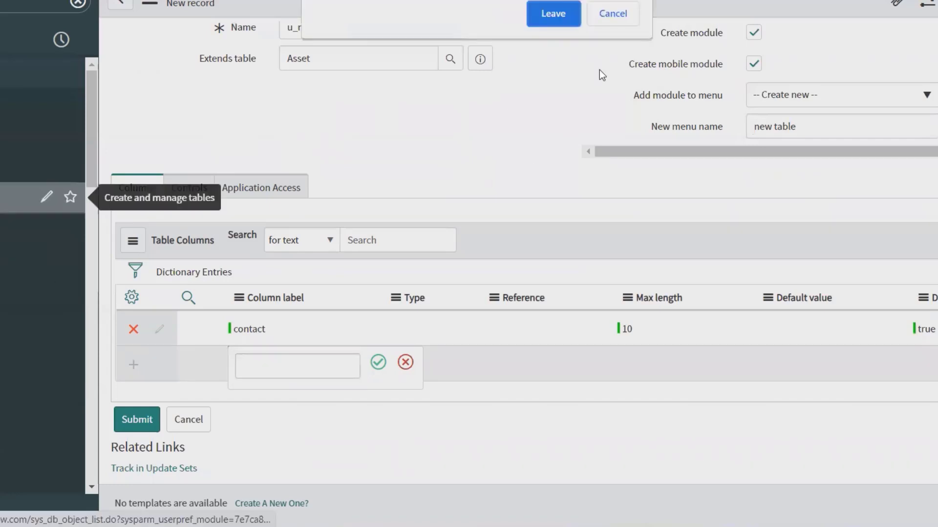
click(558, 19)
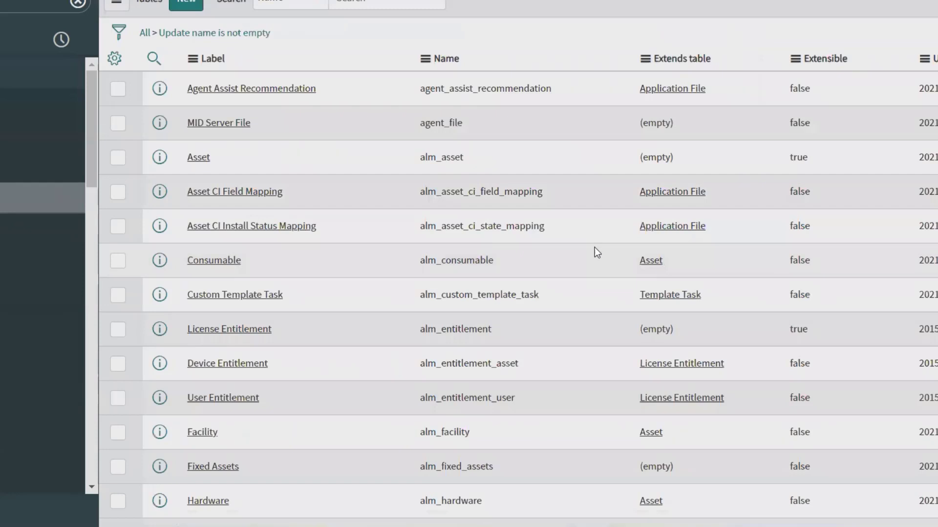